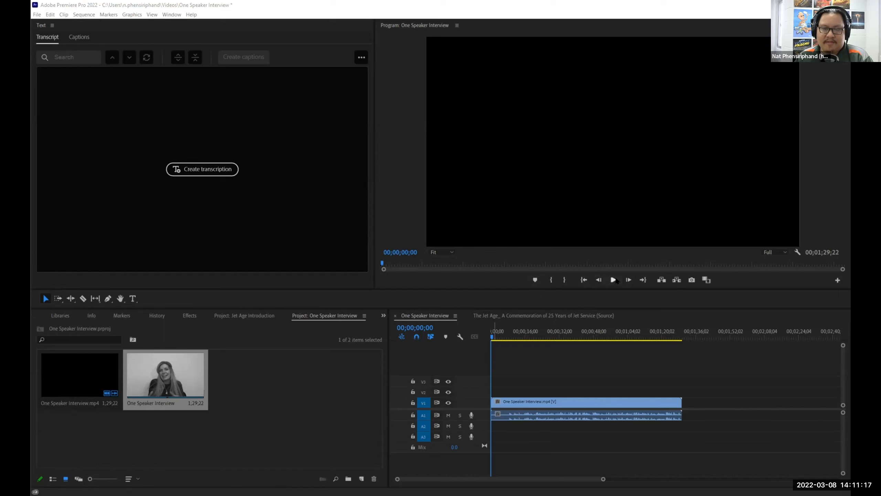
Preview the One Speaker Interview, rewind to the start, and open the Create Transcript settings.
left_click(611, 281)
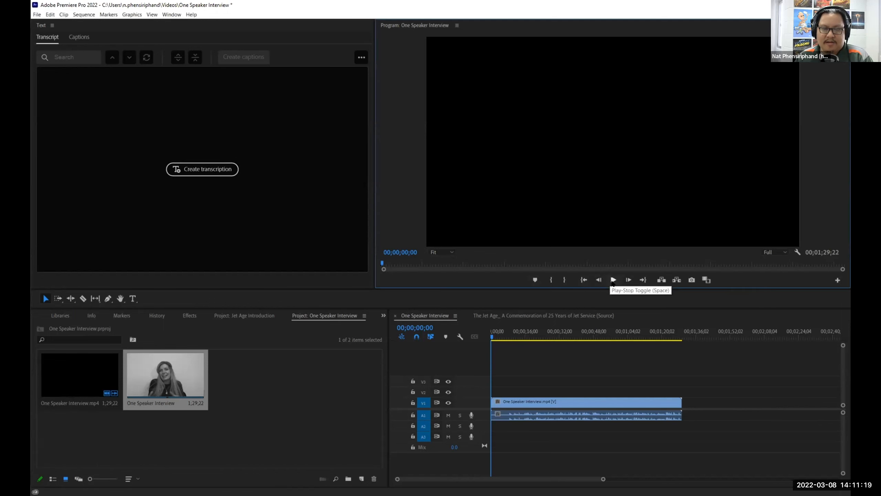
left_click(613, 281)
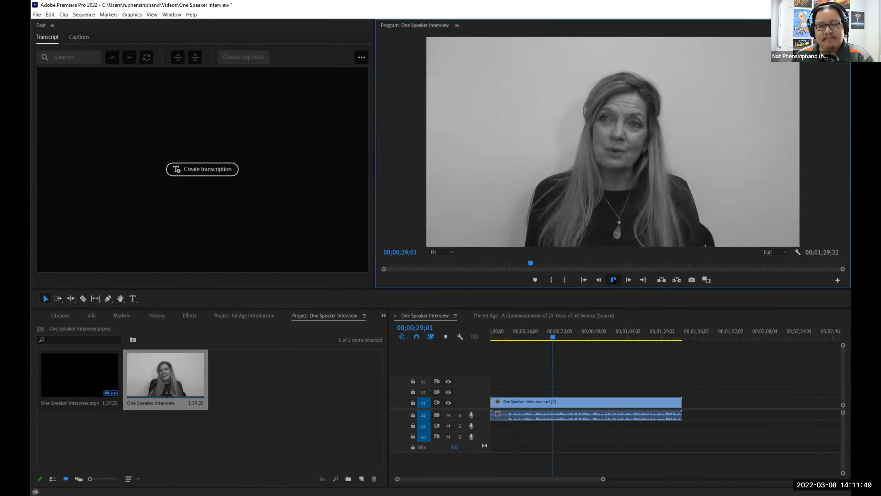
left_click(613, 280)
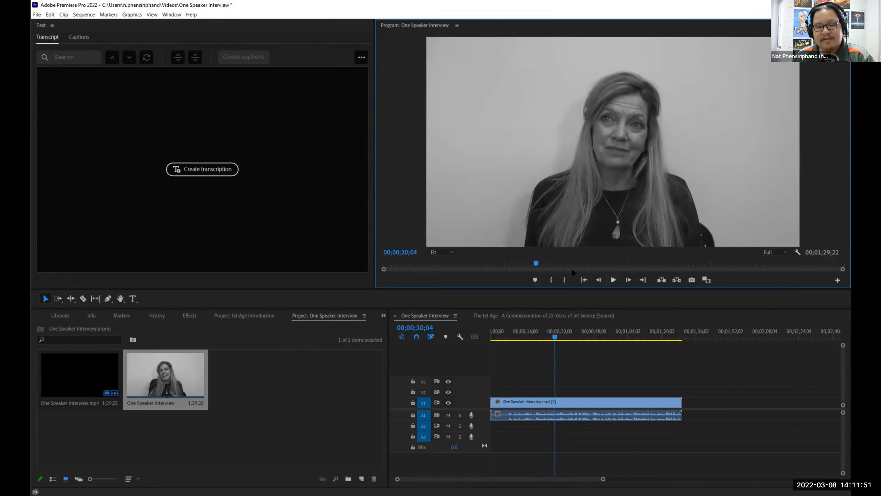
left_click_drag(562, 332, 476, 335)
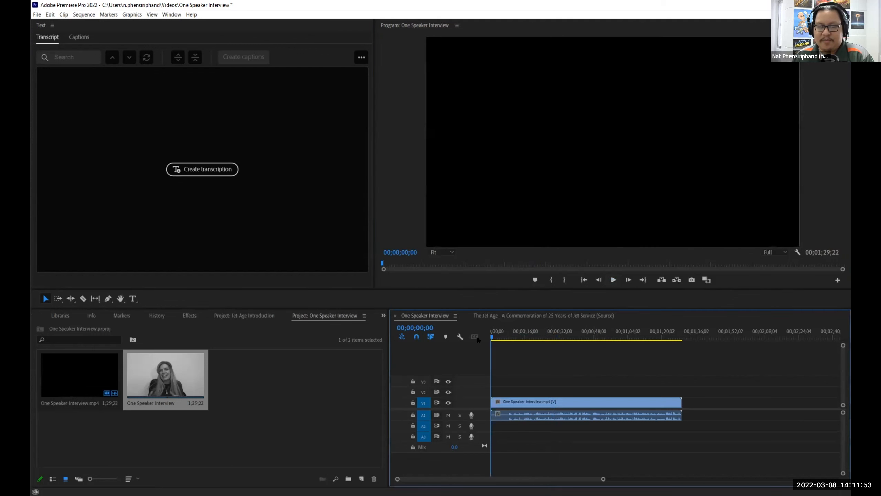
left_click(206, 176)
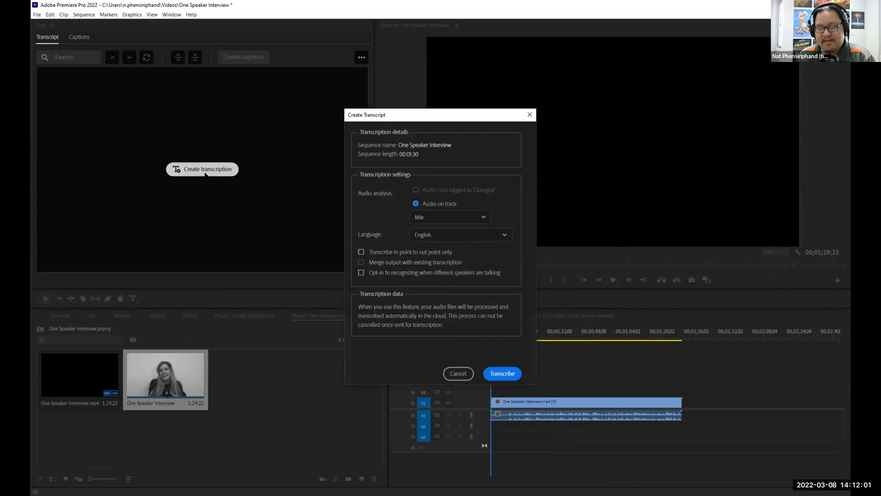
Auto-transcribe the interview in English from Mix audio, producing four Unknown-speaker paragraphs.
left_click(495, 375)
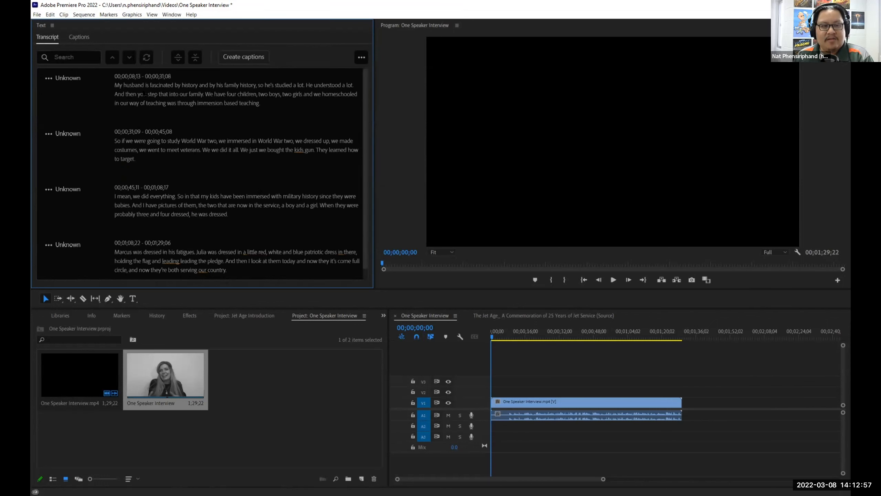
Build a default Subtitle caption track from the interview transcript, starting at 'My husband'.
left_click(118, 85)
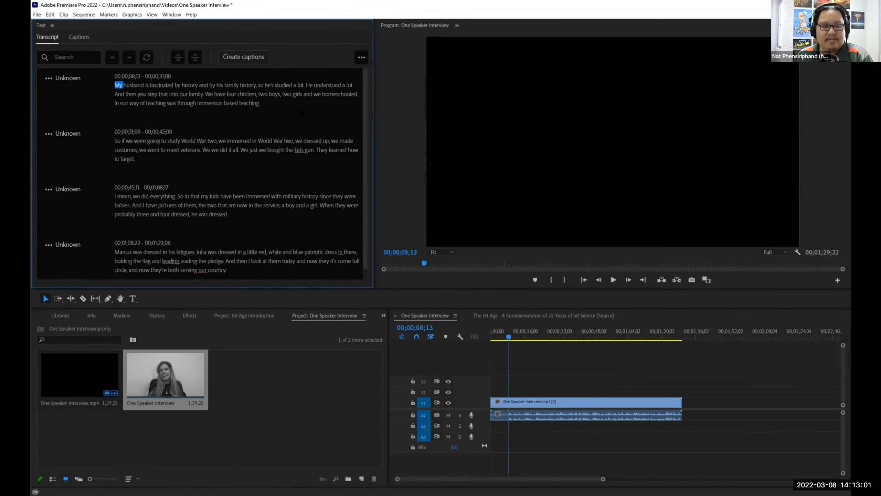
left_click(258, 59)
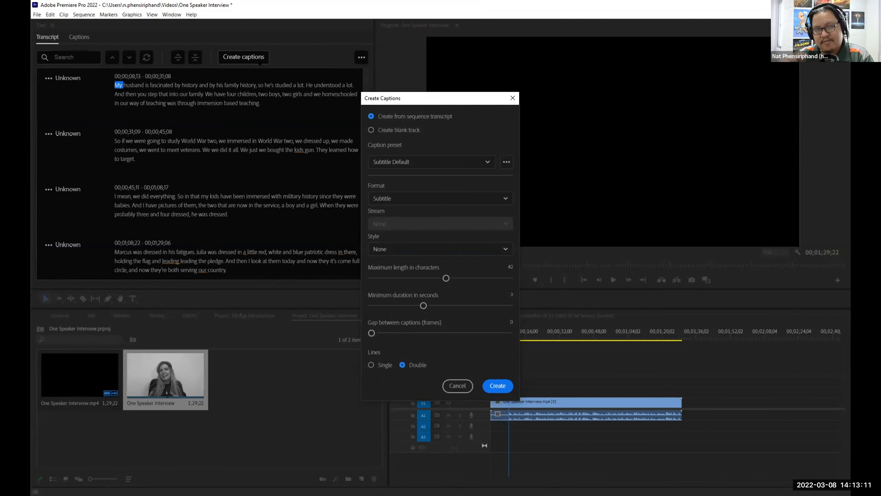
left_click(496, 385)
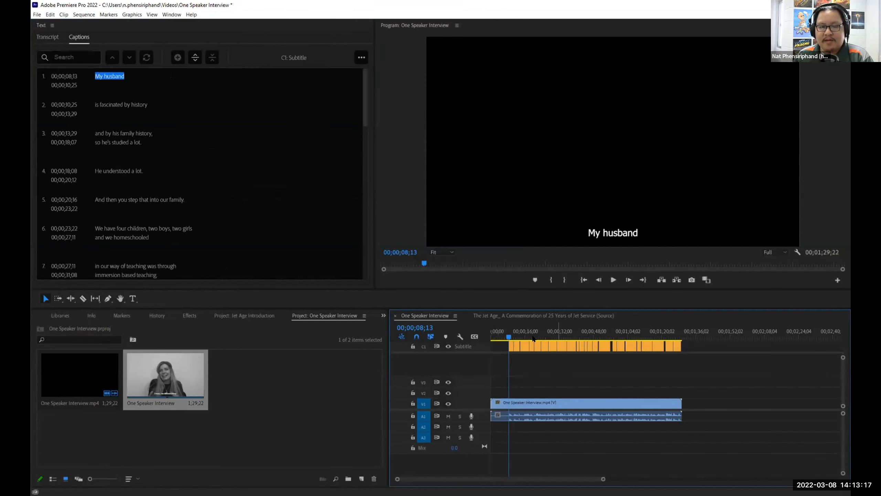
Play back the subtitled interview to review the captions, then select caption 8.
left_click(507, 337)
left_click_drag(506, 336, 509, 336)
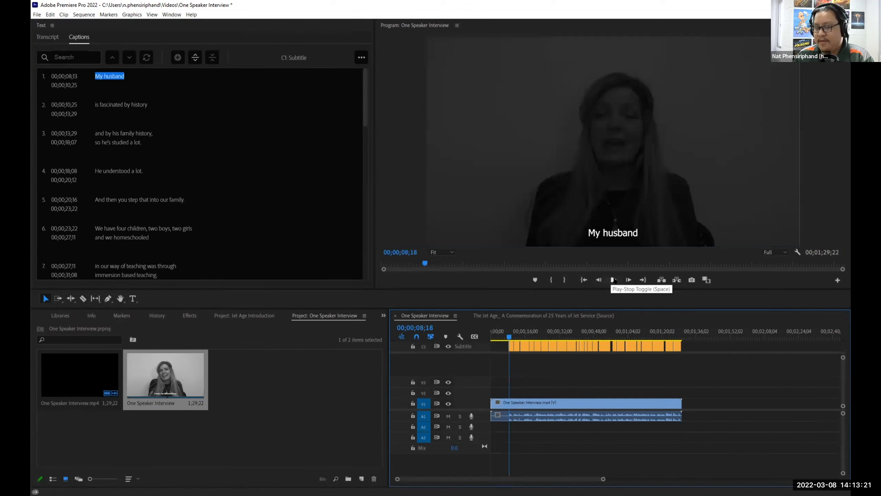
left_click(613, 280)
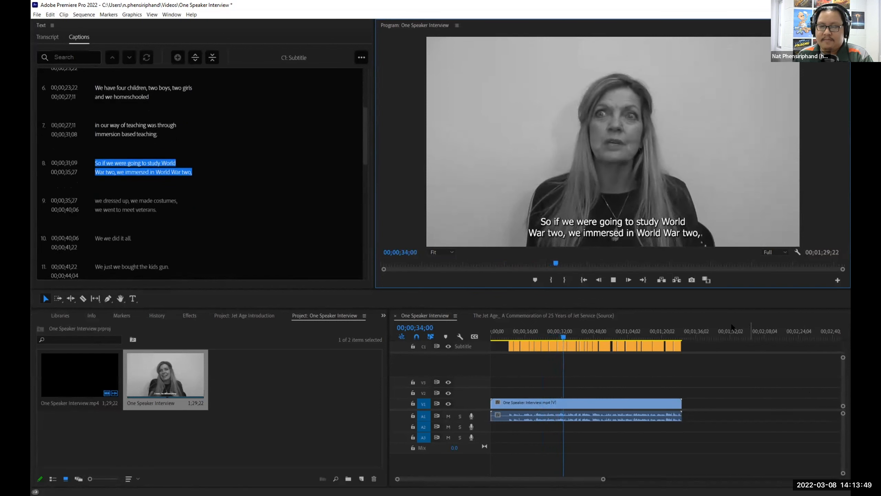
left_click(612, 280)
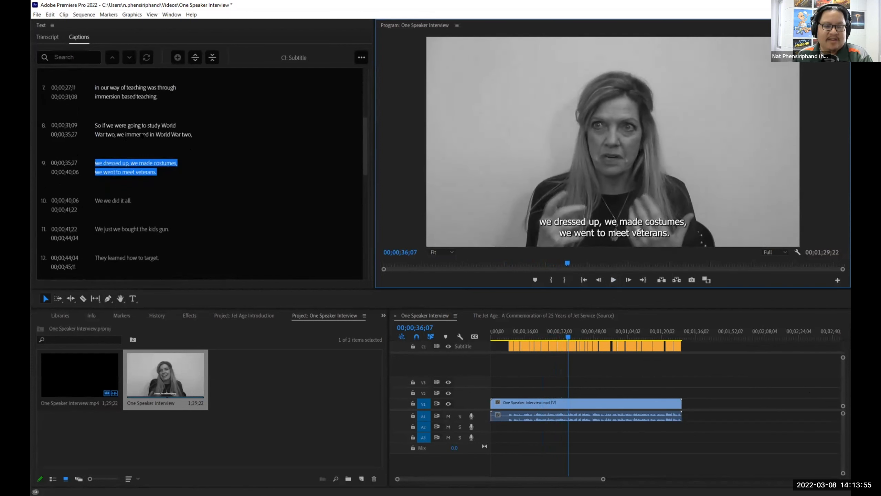
left_click_drag(363, 156, 362, 115)
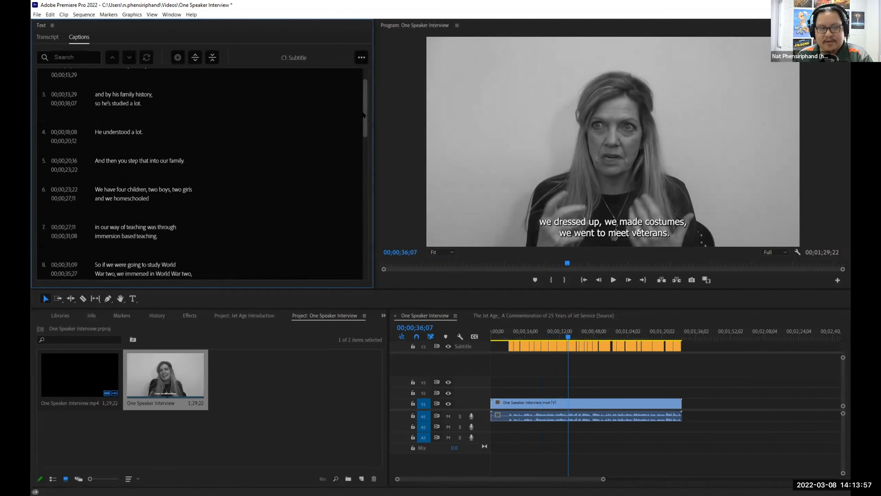
scroll(169, 220, "down", 3)
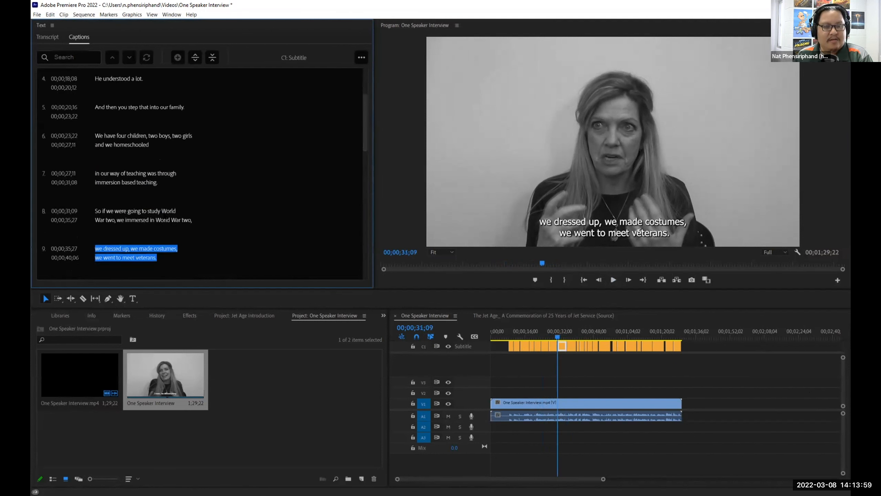
left_click(107, 217)
Capitalise both 'two's in caption 8 to read 'World War Two', then switch to The Jet Age sequence.
left_click(119, 168)
key("BackSpace")
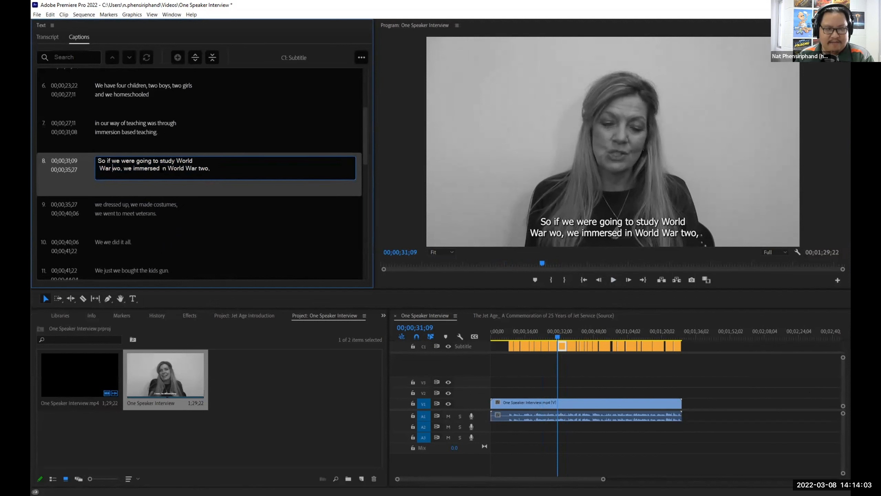
type("T")
double_click(208, 169)
key("Left")
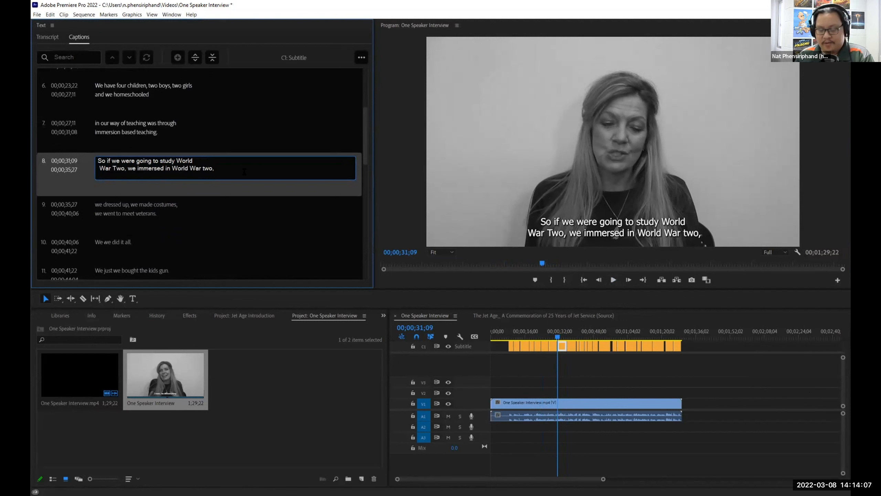
type("T")
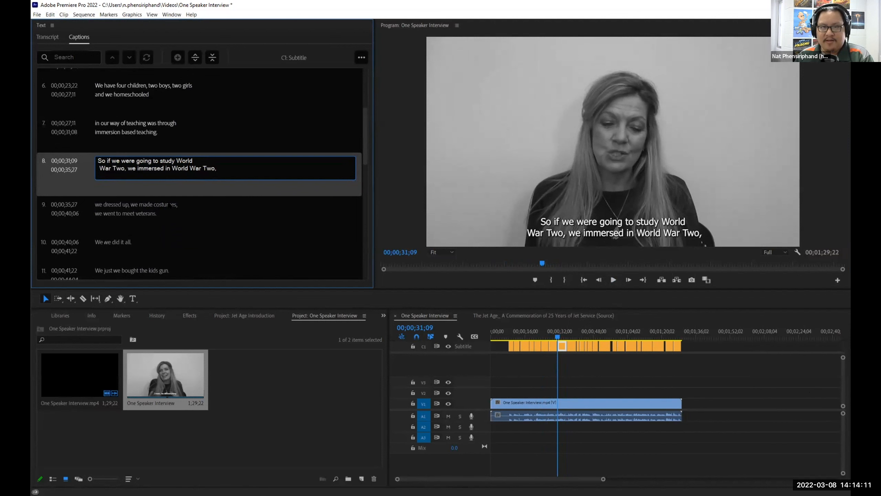
left_click(676, 300)
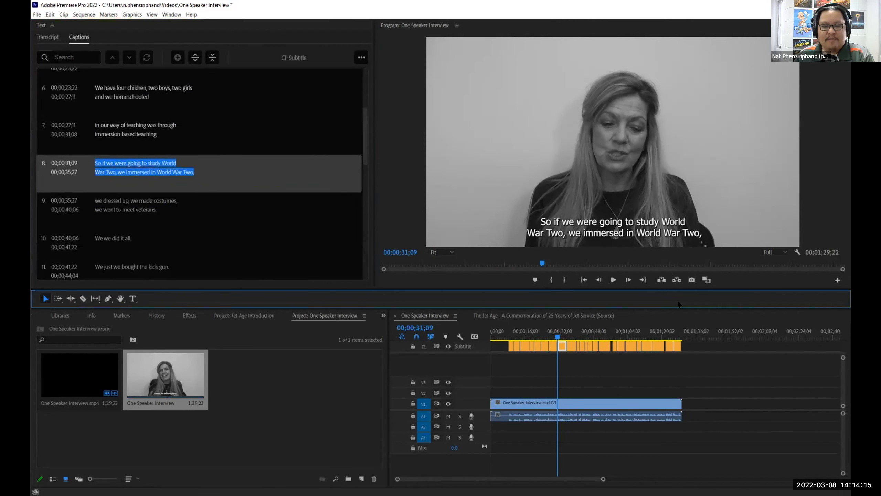
left_click(548, 316)
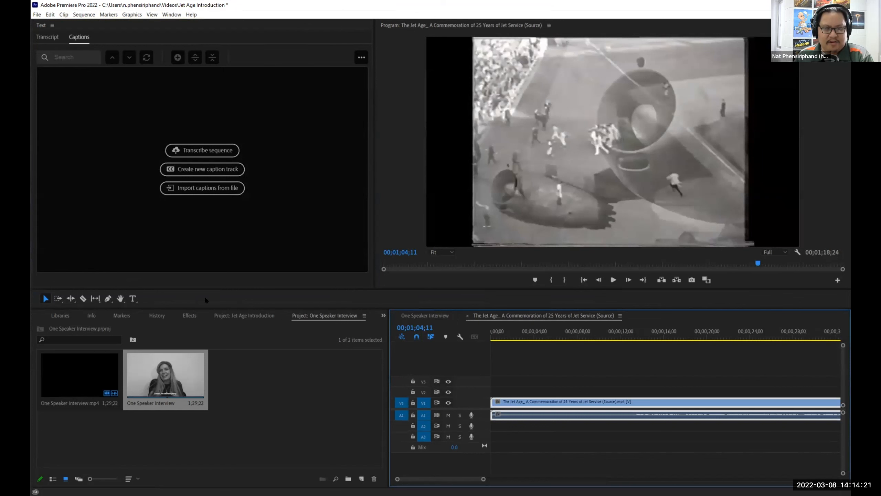
Transcribe The Jet Age sequence from the Jet Age Introduction project, beginning 'You're invited to join us'.
left_click(236, 315)
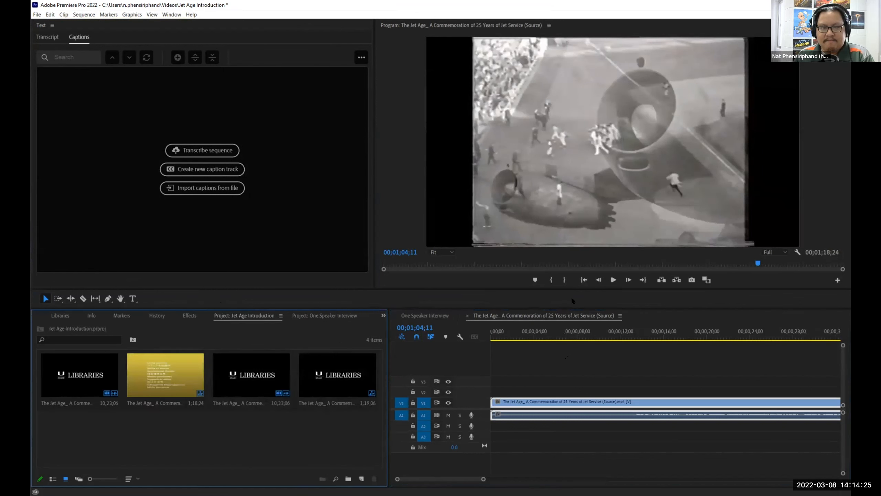
left_click(209, 149)
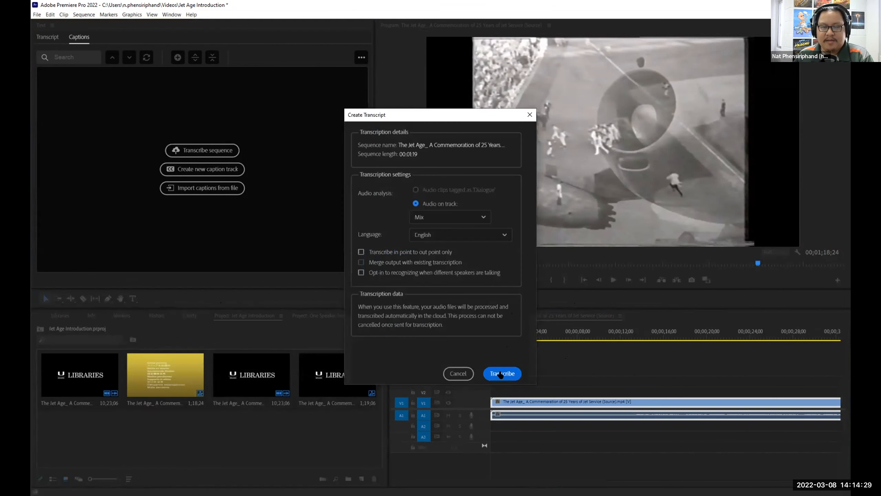
left_click(500, 374)
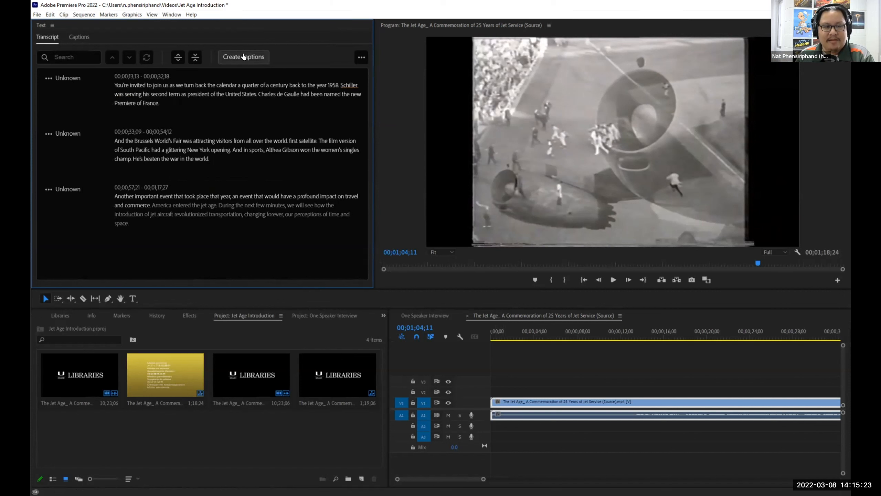
left_click(160, 94)
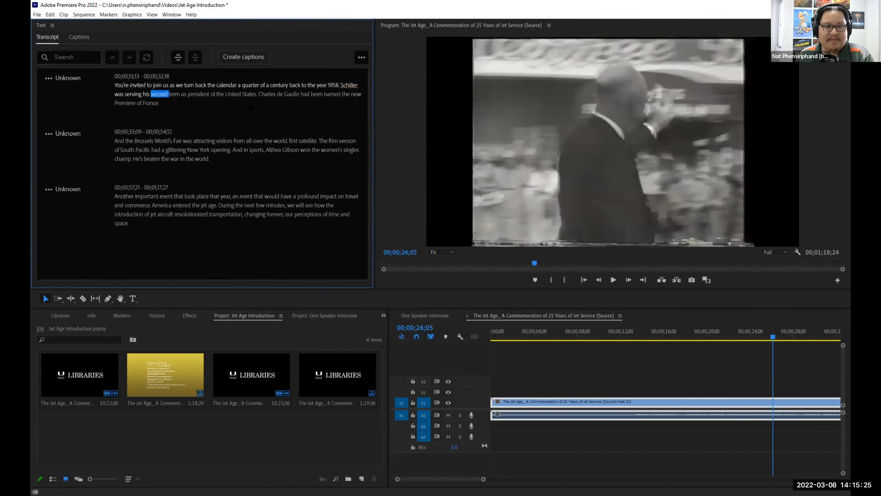
left_click(243, 57)
left_click(494, 383)
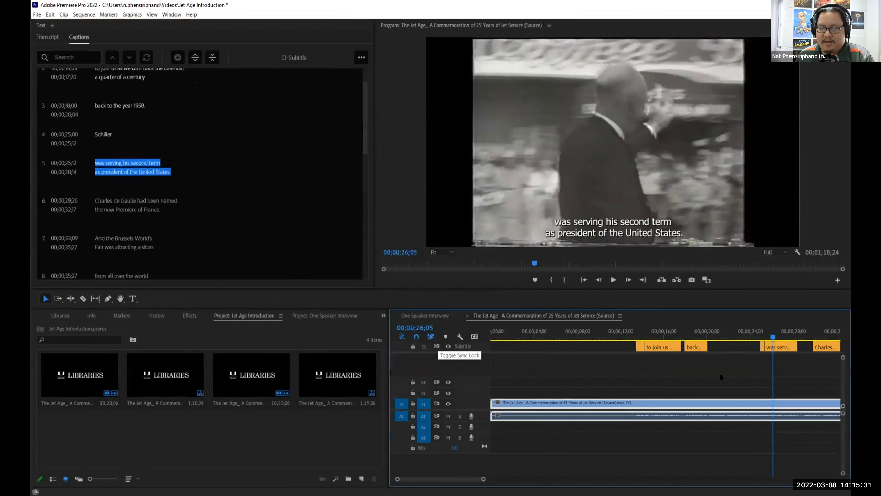
left_click_drag(654, 337, 599, 345)
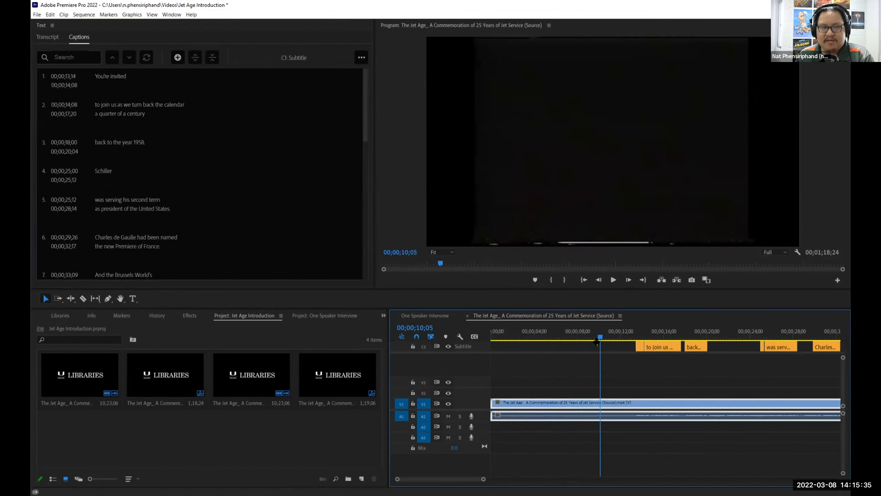
left_click(614, 280)
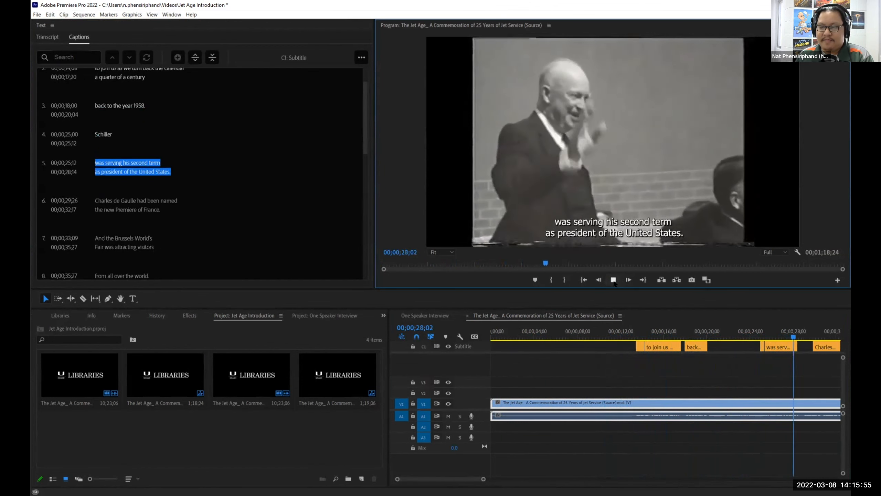
left_click(613, 279)
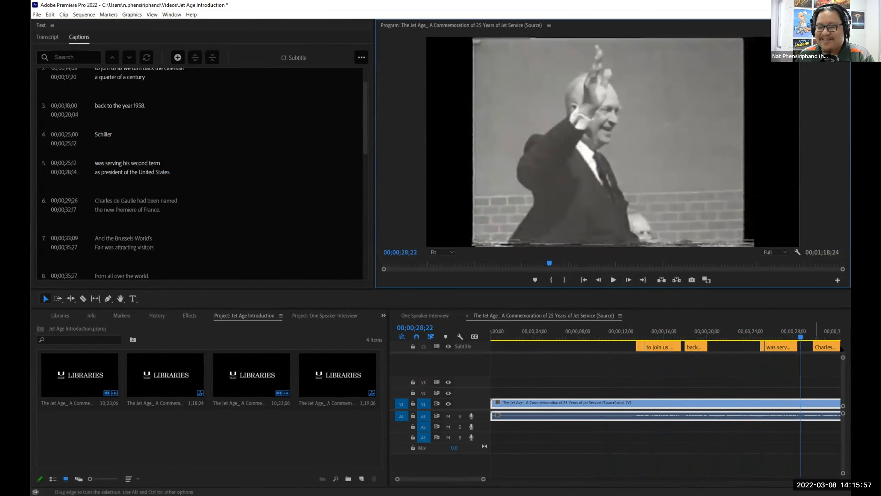
left_click_drag(803, 338, 723, 332)
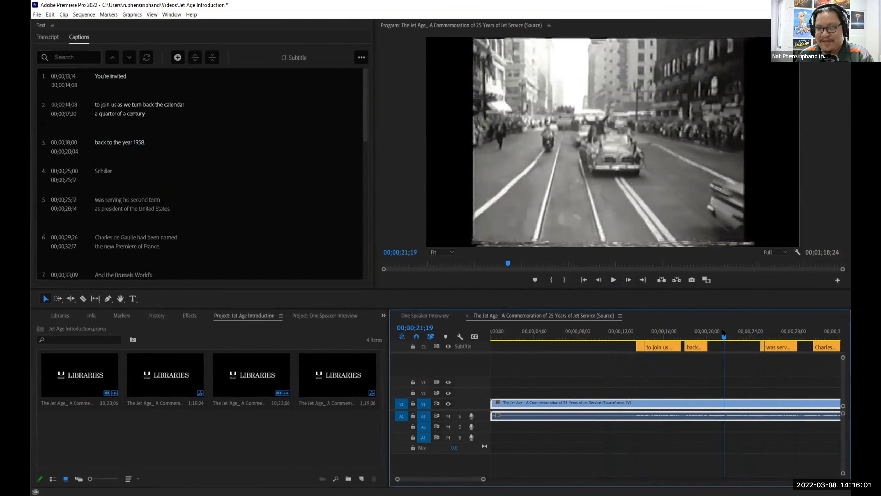
left_click(613, 279)
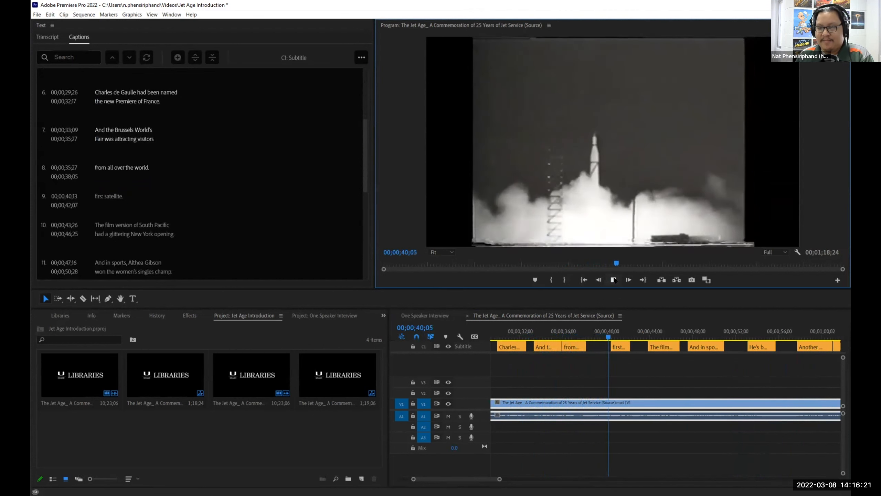
left_click(613, 279)
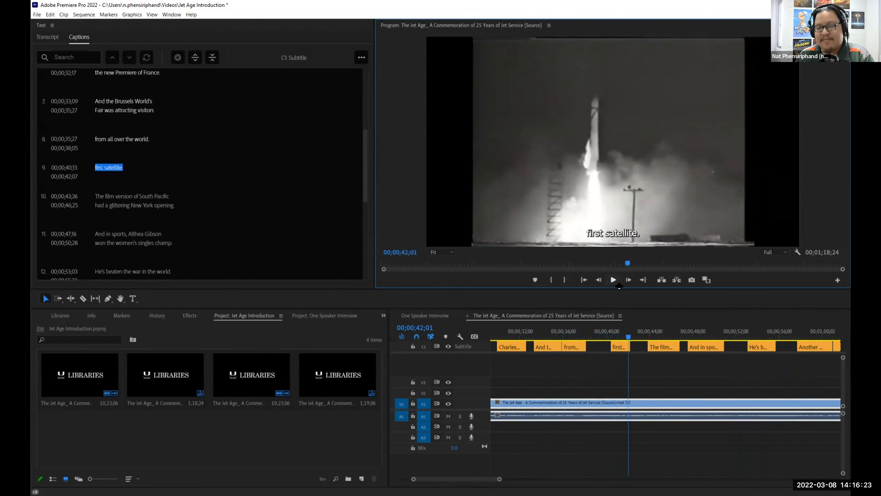
left_click_drag(627, 334, 587, 334)
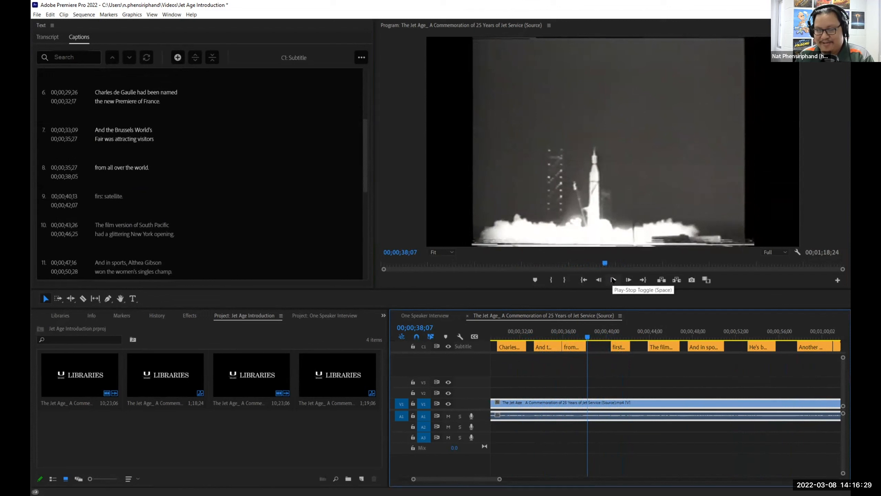
left_click(613, 280)
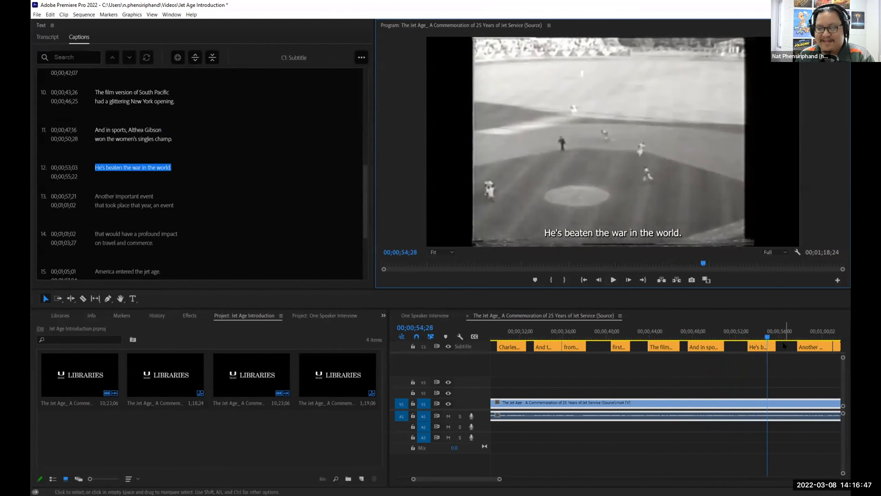
left_click(746, 335)
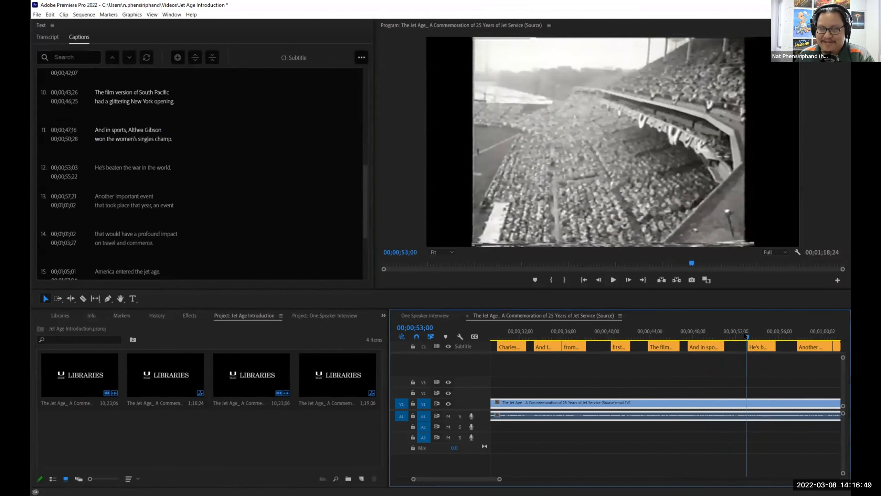
left_click_drag(746, 336, 769, 331)
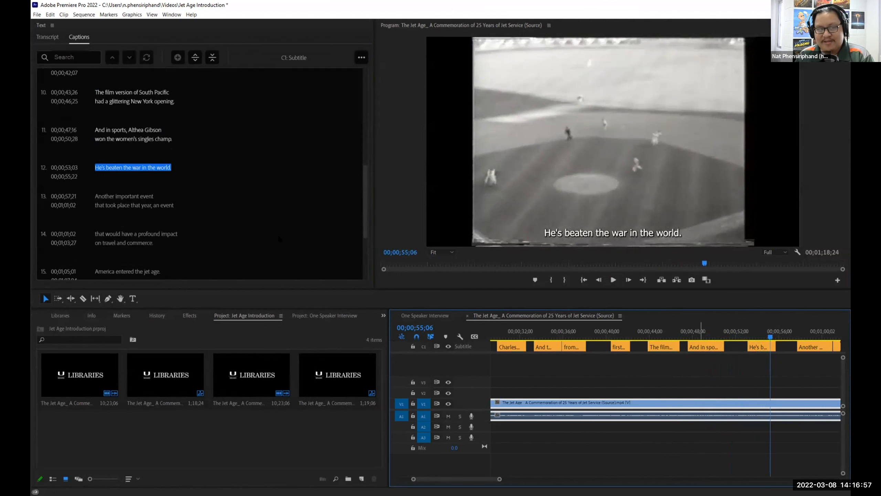
left_click_drag(366, 211, 368, 259)
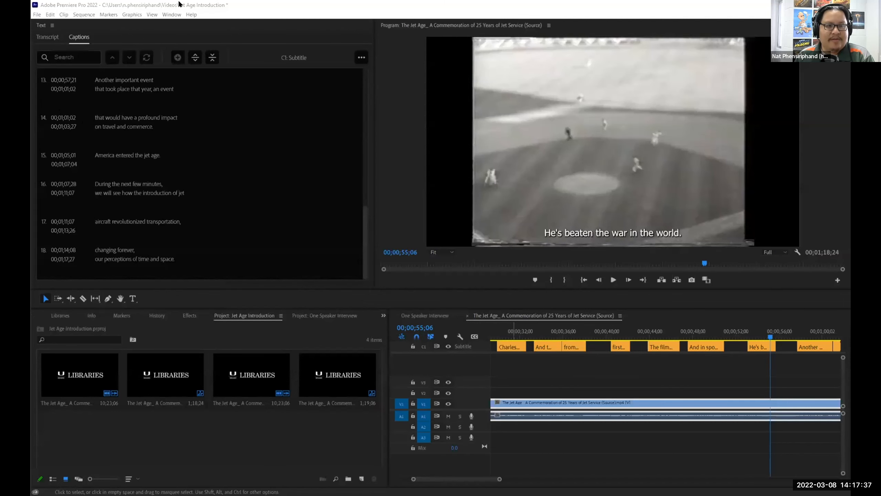
Show the Text panel from the Window menu.
left_click(195, 2)
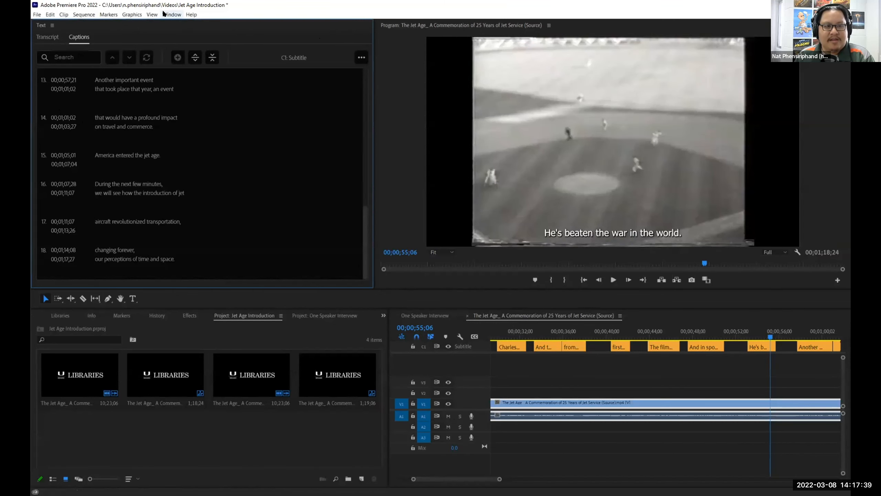
left_click(172, 14)
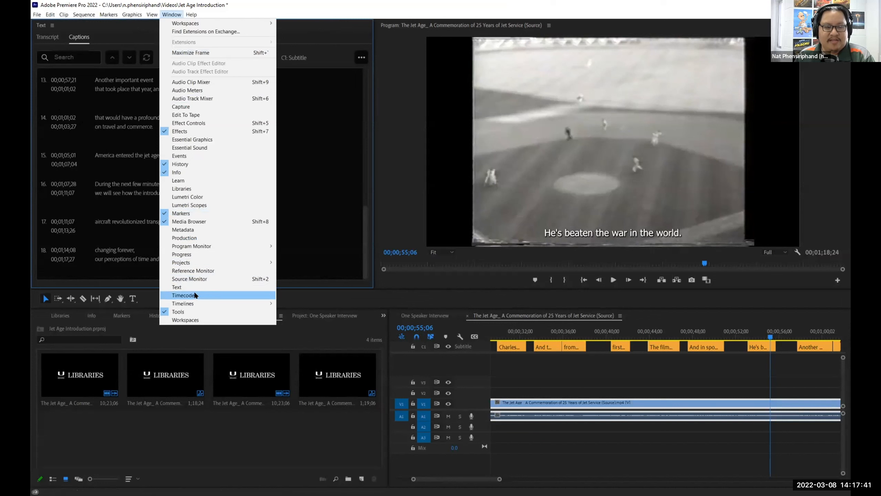
left_click(195, 287)
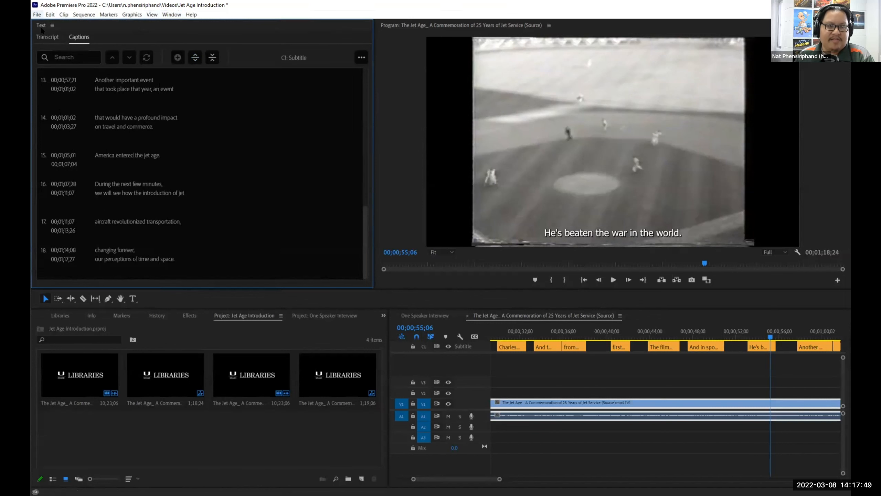
left_click(37, 14)
left_click(41, 30)
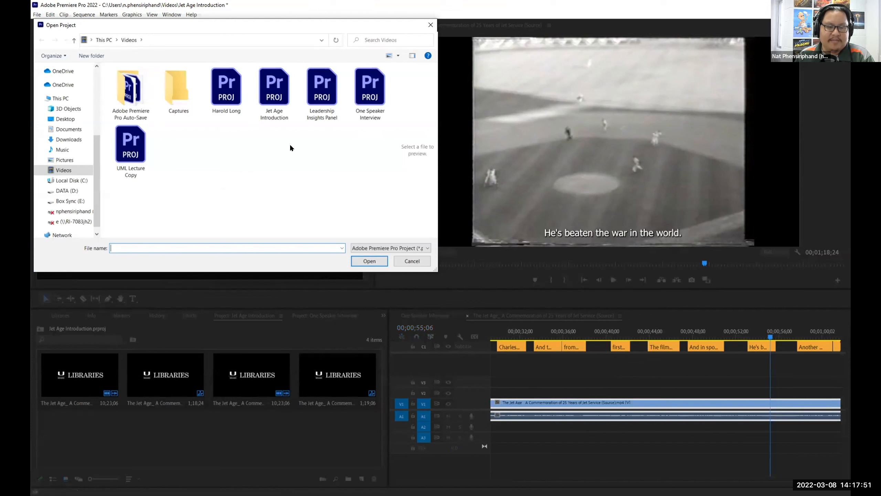
left_click(226, 111)
left_click(364, 262)
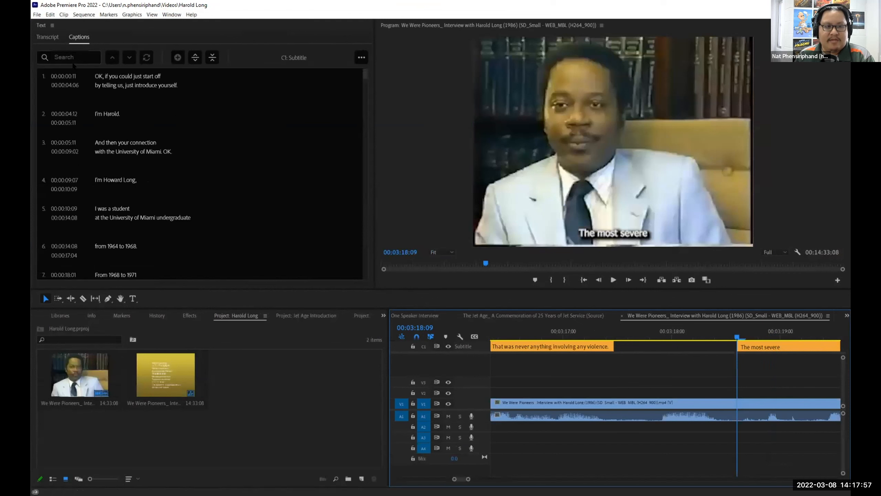
Start editing the 'I'm Harold.' caption, then bring up the Open Project browser on Videos.
left_click(71, 39)
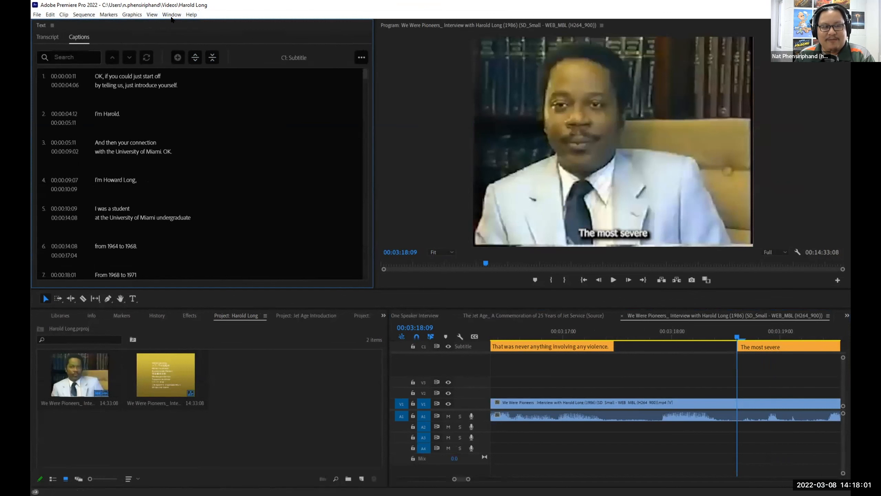
left_click(171, 14)
left_click(126, 119)
double_click(120, 117)
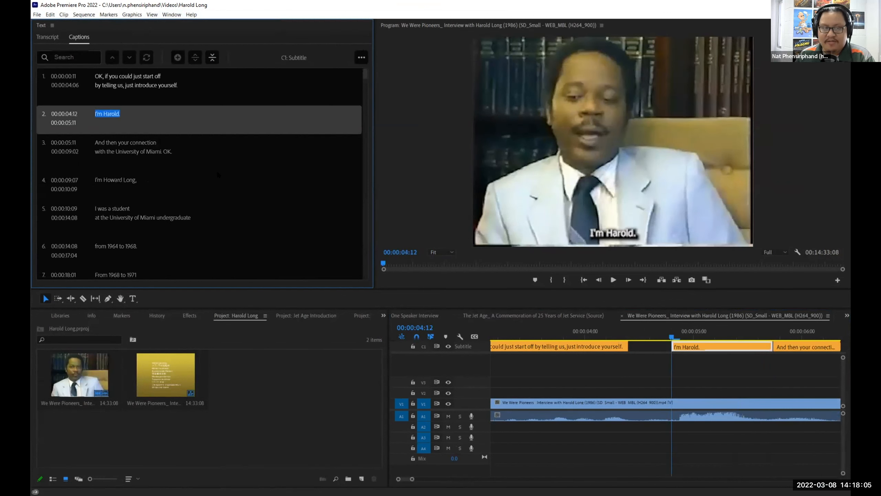
left_click(37, 15)
left_click(50, 31)
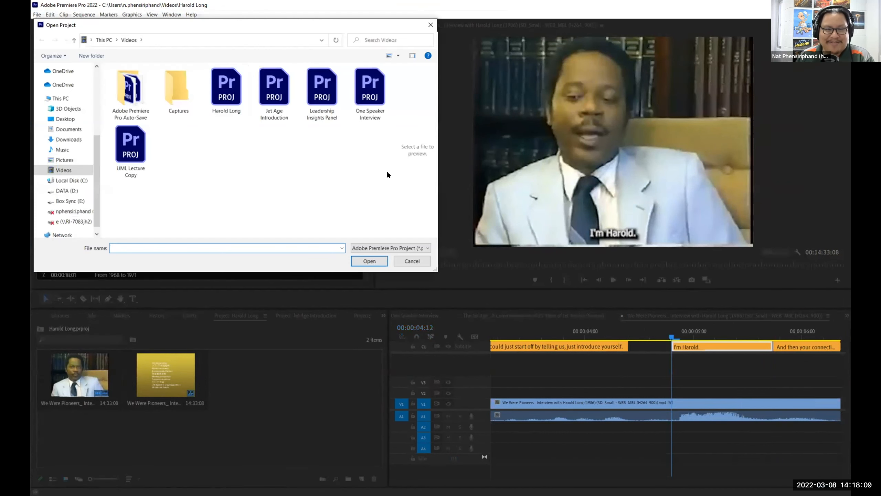
Open the UML Lecture Copy project.
left_click(130, 173)
left_click(369, 260)
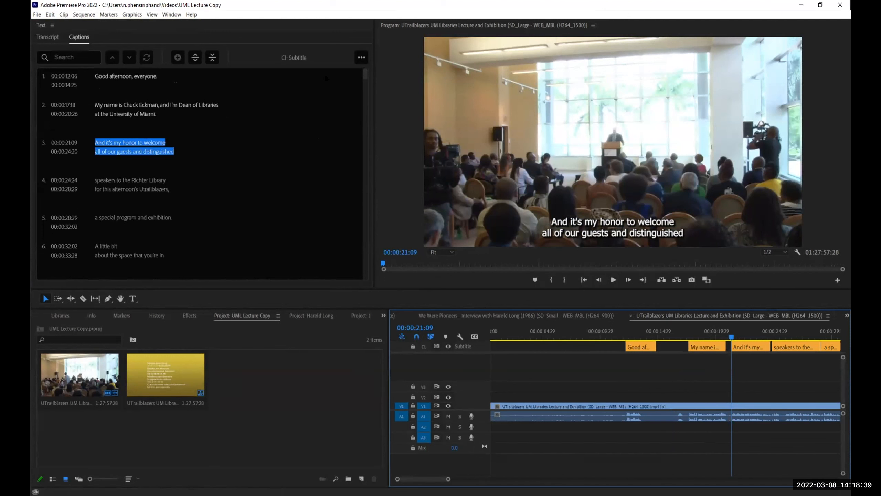
Bring the Text panel forward, then advance the presentation to the limitations slide.
left_click(176, 13)
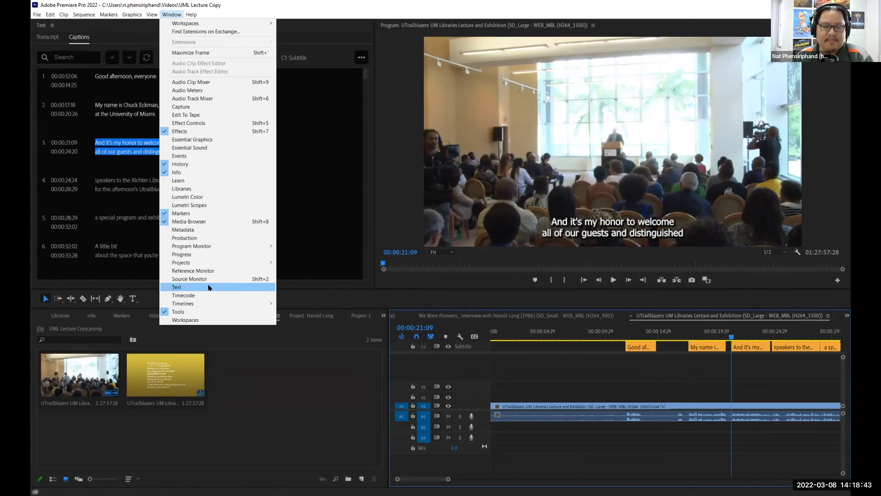
left_click(208, 287)
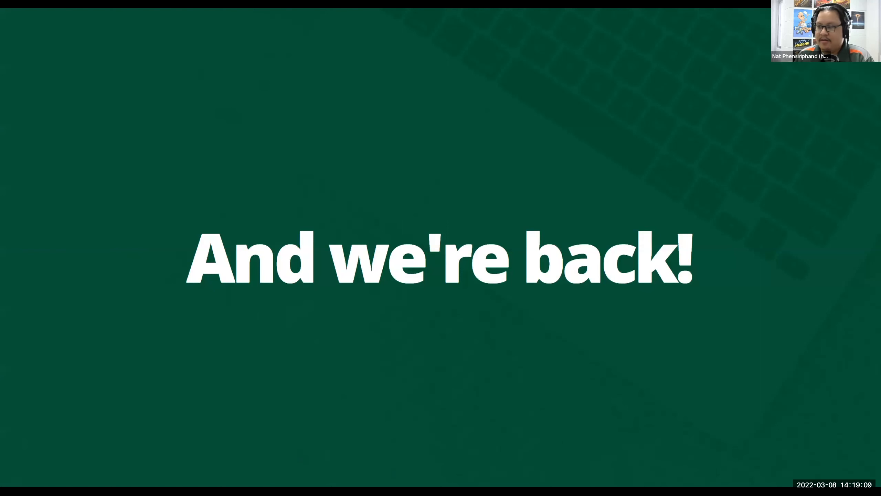
key("Right")
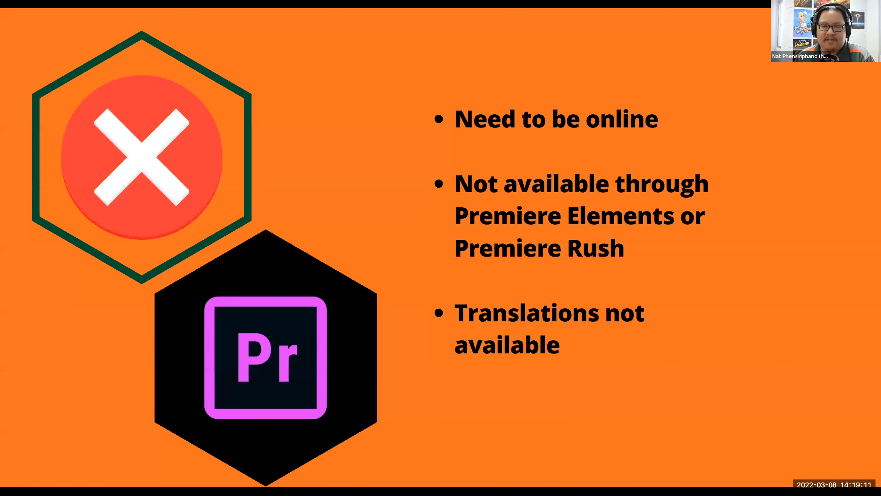